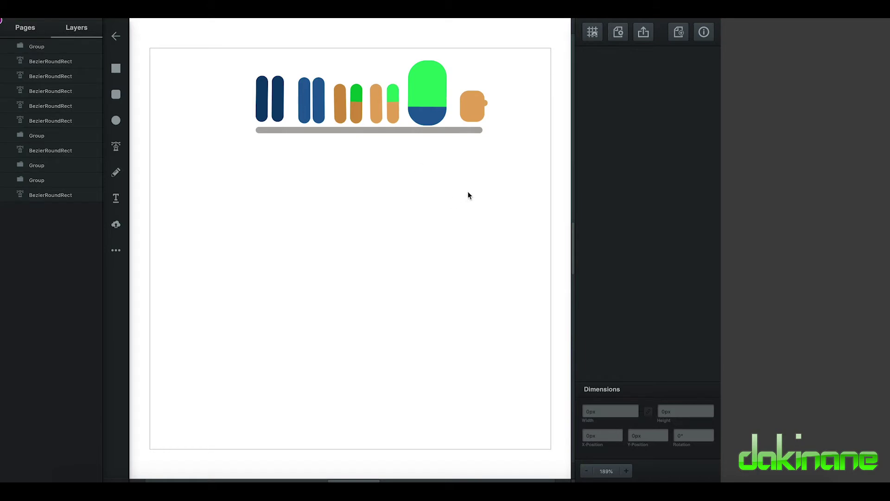
Step: Select the large green-and-blue torso pill in the row of body parts
{"action": "left_click", "coordinate": [433, 91]}
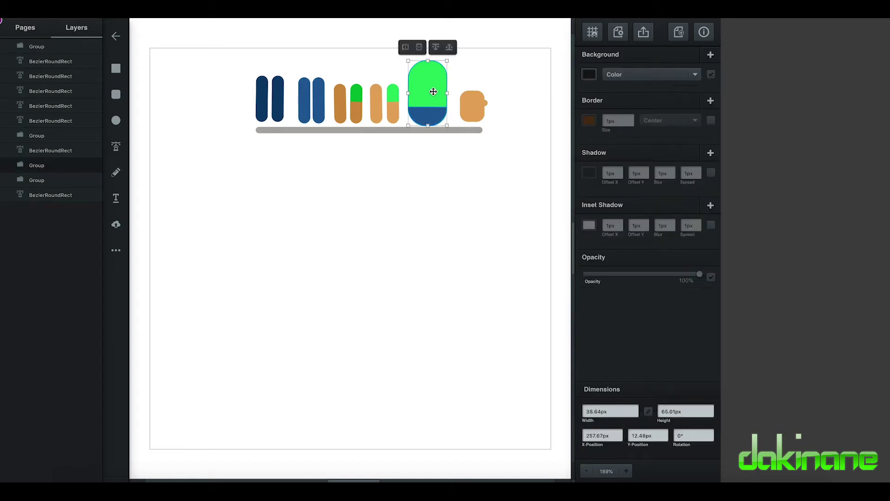
Step: Duplicate the torso, move the copy down, and paste a copy of all parts below
{"action": "right_click", "coordinate": [433, 92]}
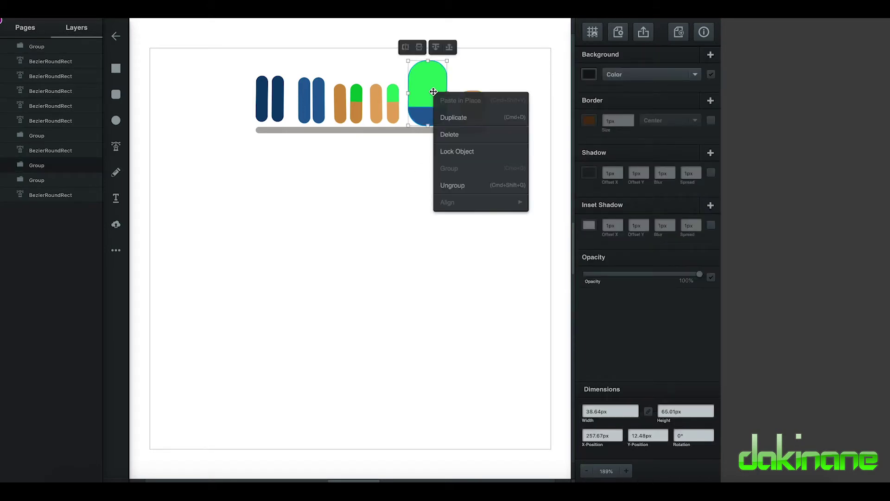
{"action": "left_click", "coordinate": [449, 120]}
{"action": "left_click_drag", "start_coordinate": [431, 100], "coordinate": [366, 225]}
{"action": "right_click", "coordinate": [466, 114]}
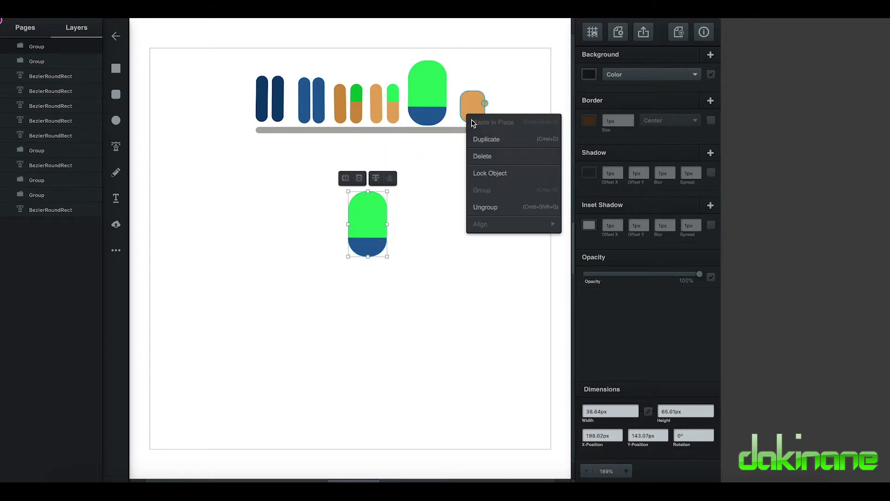
{"action": "left_click", "coordinate": [509, 125]}
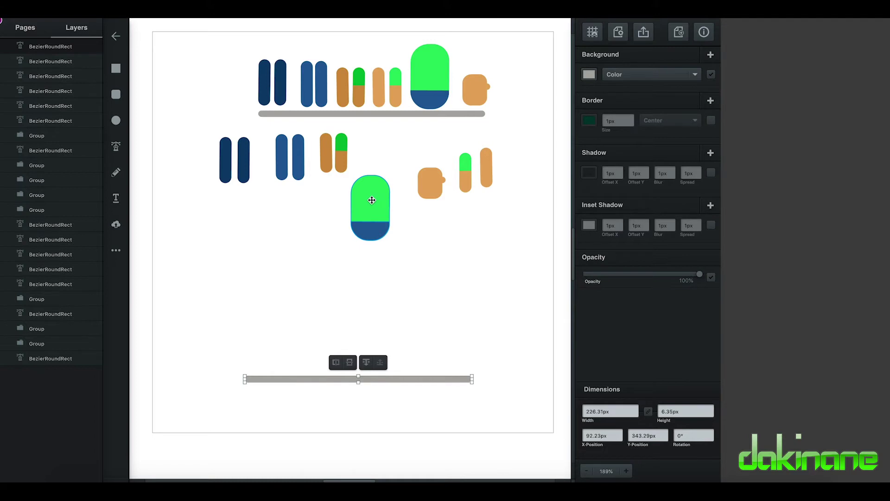
Step: Position the copied torso and set the orange head on top of it
{"action": "mouse_move", "coordinate": [372, 199]}
{"action": "left_mouse_down"}
{"action": "mouse_move", "coordinate": [364, 221]}
{"action": "mouse_move", "coordinate": [392, 198]}
{"action": "mouse_move", "coordinate": [429, 189]}
{"action": "mouse_move", "coordinate": [373, 192]}
{"action": "left_mouse_up"}
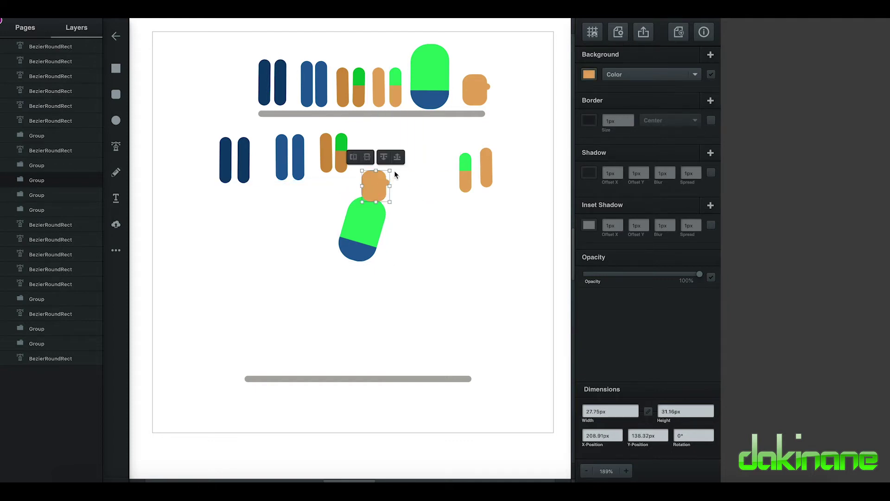
{"action": "left_click", "coordinate": [395, 170]}
{"action": "left_click", "coordinate": [383, 183]}
{"action": "left_click_drag", "start_coordinate": [383, 183], "coordinate": [375, 194]}
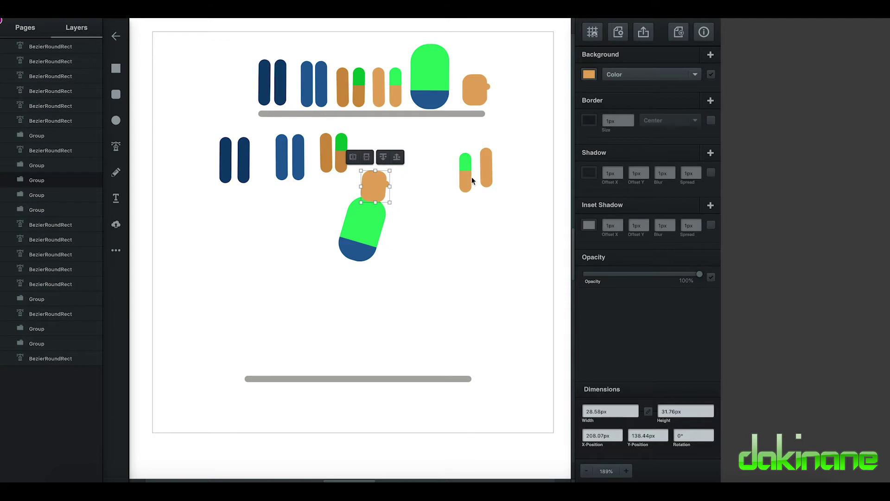
Step: Attach the green-sleeved arm at the shoulder with its forearm rotated 16.97°
{"action": "left_click_drag", "start_coordinate": [465, 166], "coordinate": [414, 222]}
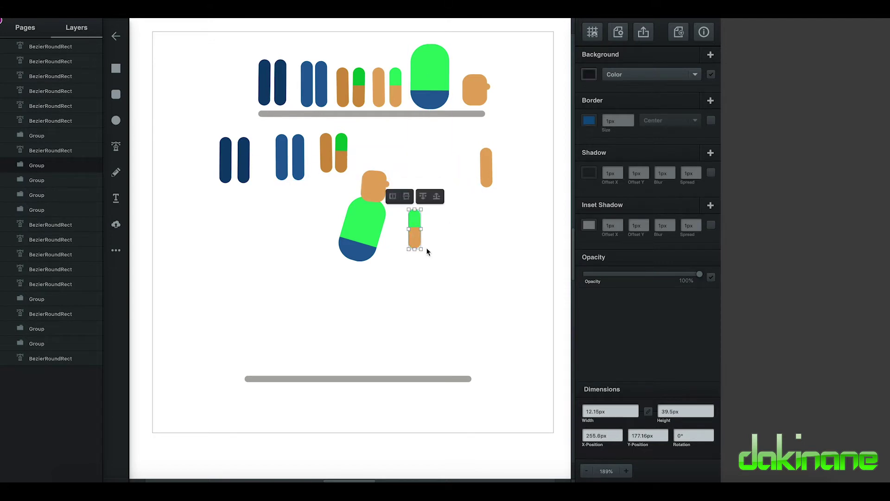
{"action": "left_click_drag", "start_coordinate": [425, 251], "coordinate": [402, 240]}
{"action": "left_click_drag", "start_coordinate": [483, 168], "coordinate": [400, 253]}
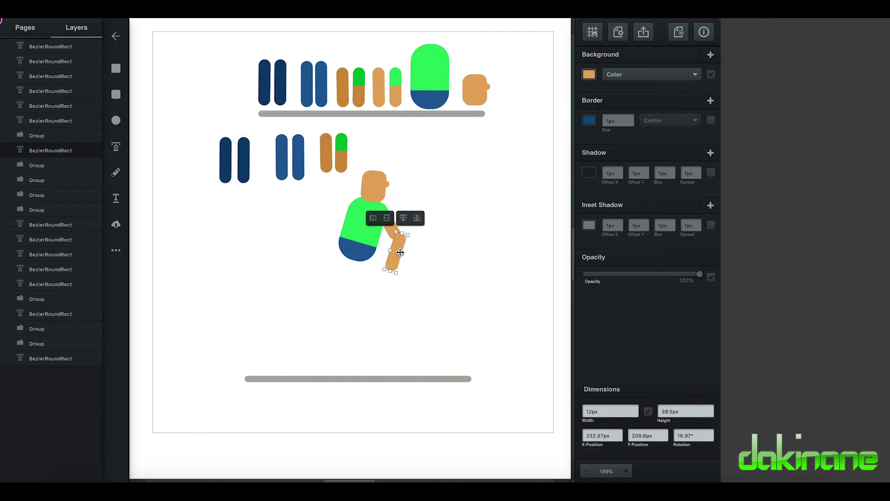
Step: Nudge the arm into place and rotate the upper arm out to a diagonal
{"action": "left_click", "coordinate": [438, 252]}
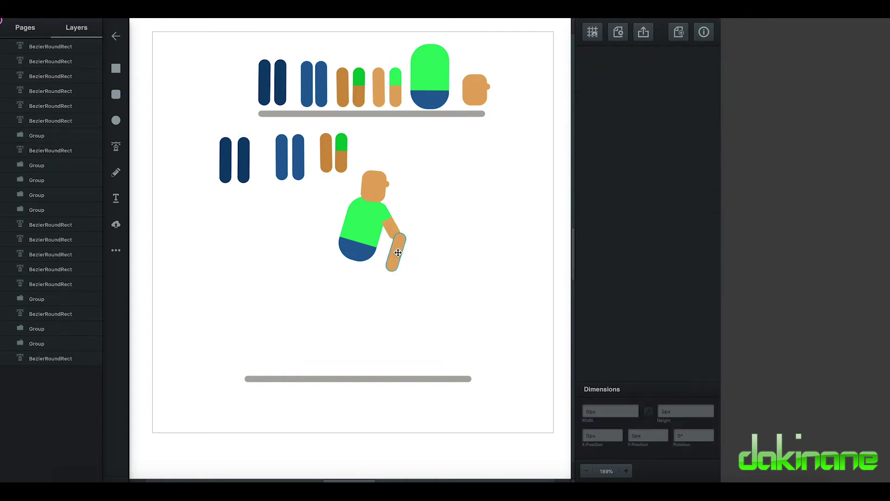
{"action": "left_click_drag", "start_coordinate": [393, 254], "coordinate": [393, 250]}
{"action": "left_click", "coordinate": [419, 249]}
{"action": "left_click", "coordinate": [396, 231]}
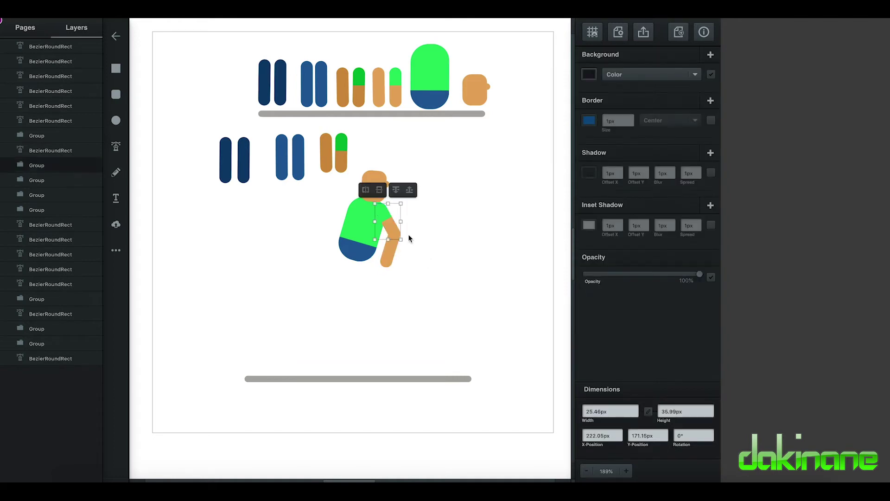
{"action": "mouse_move", "coordinate": [405, 242]}
{"action": "left_mouse_down"}
{"action": "mouse_move", "coordinate": [390, 225]}
{"action": "mouse_move", "coordinate": [394, 248]}
{"action": "left_mouse_up"}
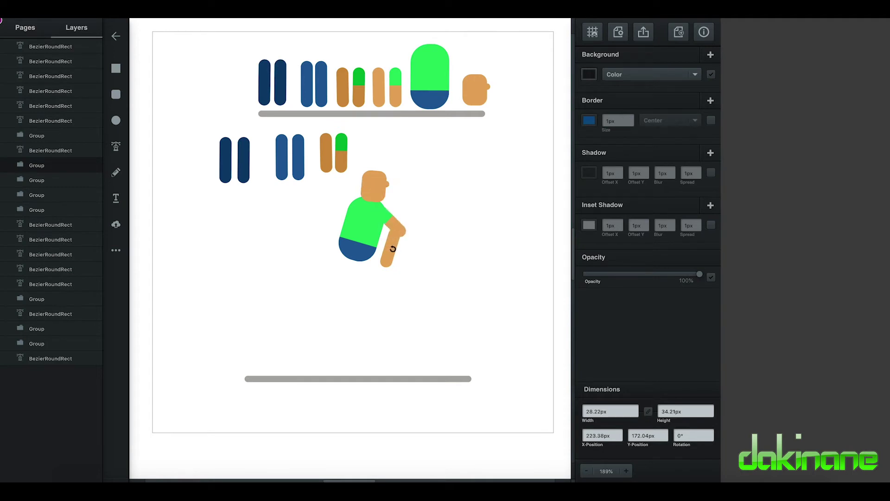
{"action": "left_click_drag", "start_coordinate": [391, 251], "coordinate": [391, 251]}
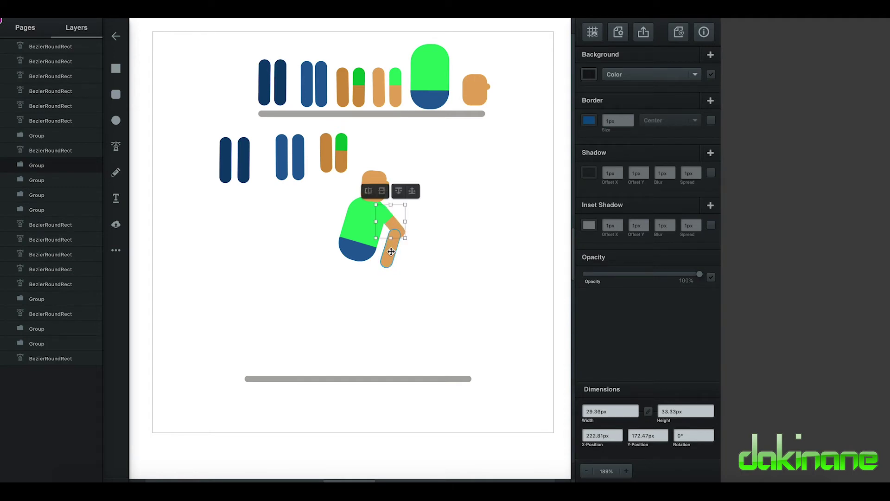
Step: Join the forearm at the elbow, rotated to 28.86° and reaching down
{"action": "left_click", "coordinate": [390, 250]}
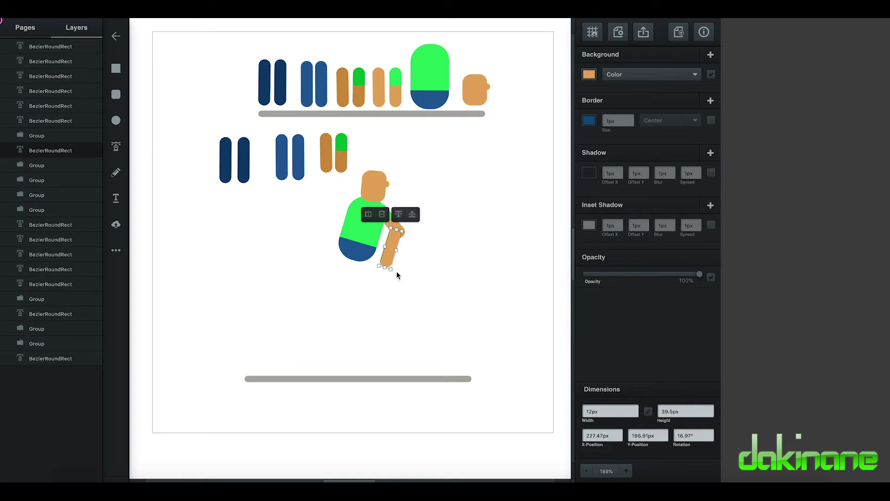
{"action": "left_click_drag", "start_coordinate": [394, 269], "coordinate": [392, 245]}
{"action": "left_click", "coordinate": [438, 232]}
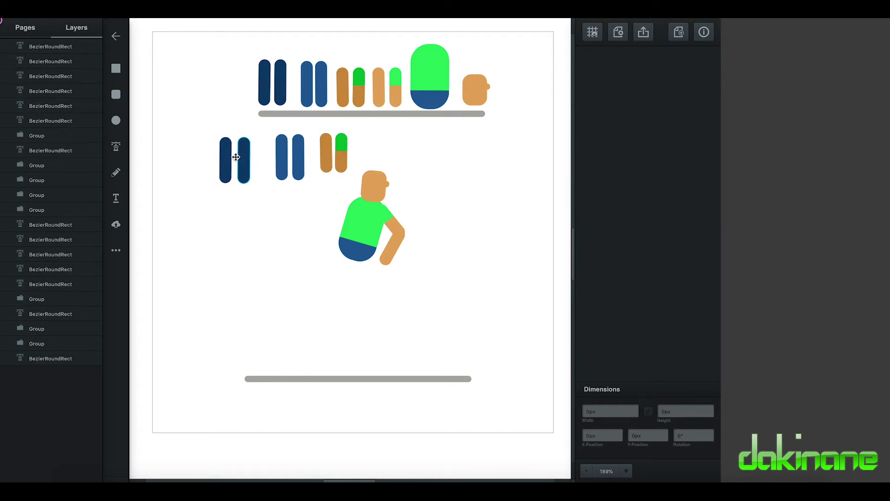
Step: Lay a blue thigh horizontally and place a lower leg at the figure's knee
{"action": "left_click_drag", "start_coordinate": [302, 161], "coordinate": [305, 256]}
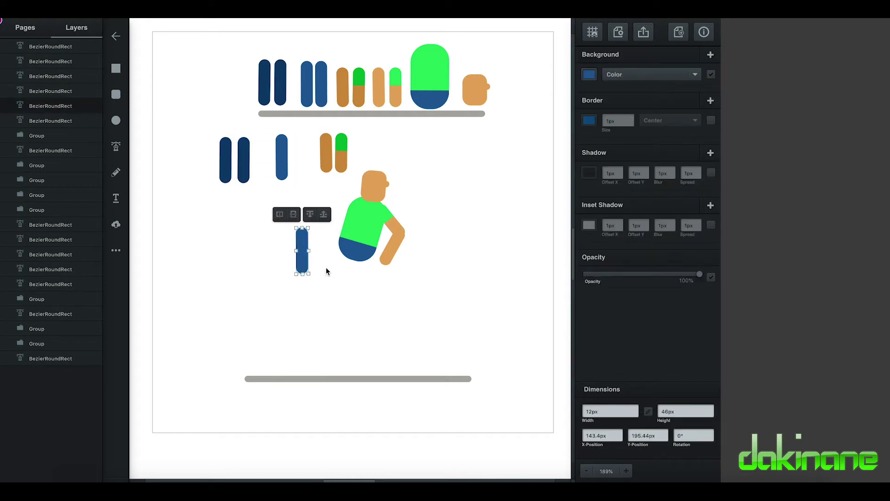
{"action": "left_click_drag", "start_coordinate": [311, 227], "coordinate": [351, 257]}
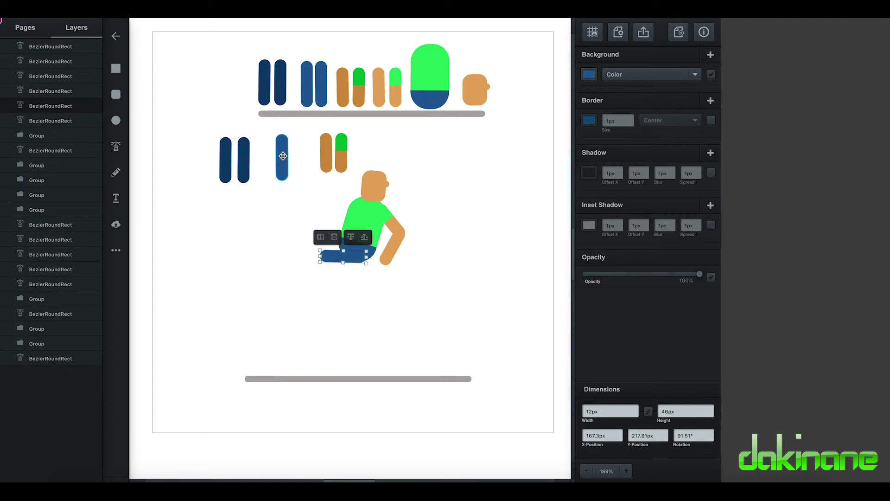
{"action": "left_click_drag", "start_coordinate": [282, 156], "coordinate": [322, 269]}
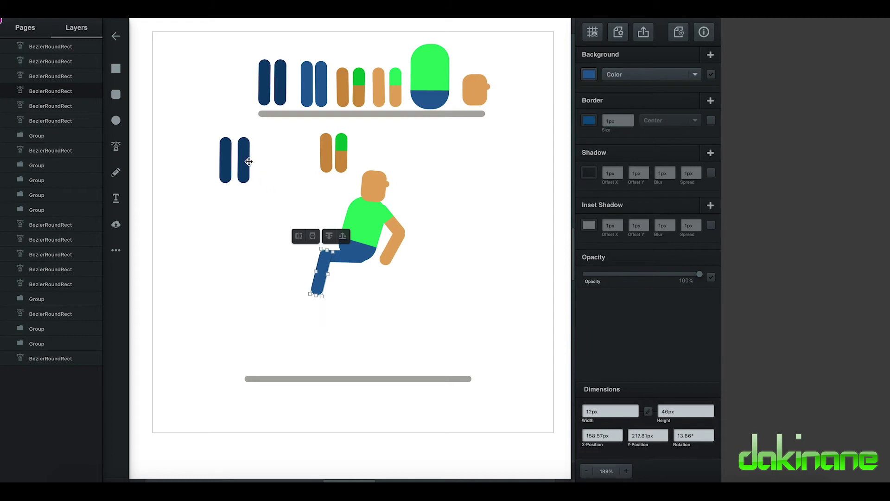
Step: Move the dark blue leg bar to the knee and send it back behind the jeans and torso
{"action": "left_click_drag", "start_coordinate": [244, 157], "coordinate": [334, 234]}
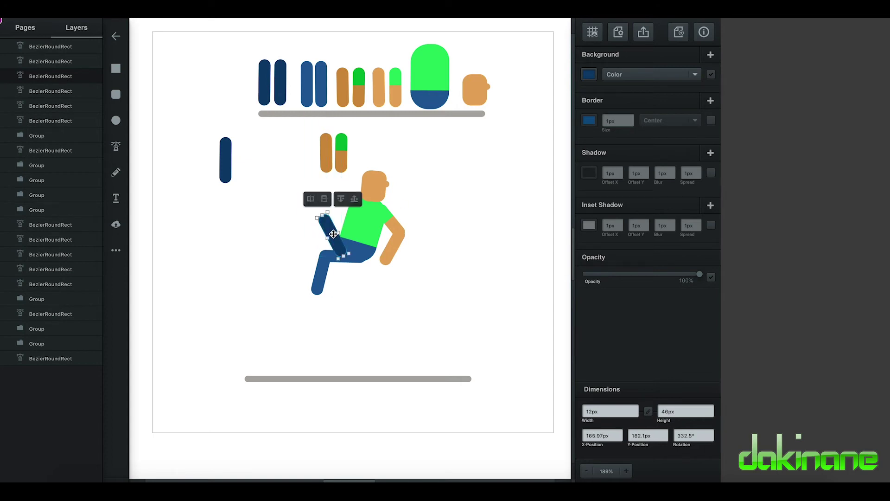
{"action": "left_click", "coordinate": [341, 200]}
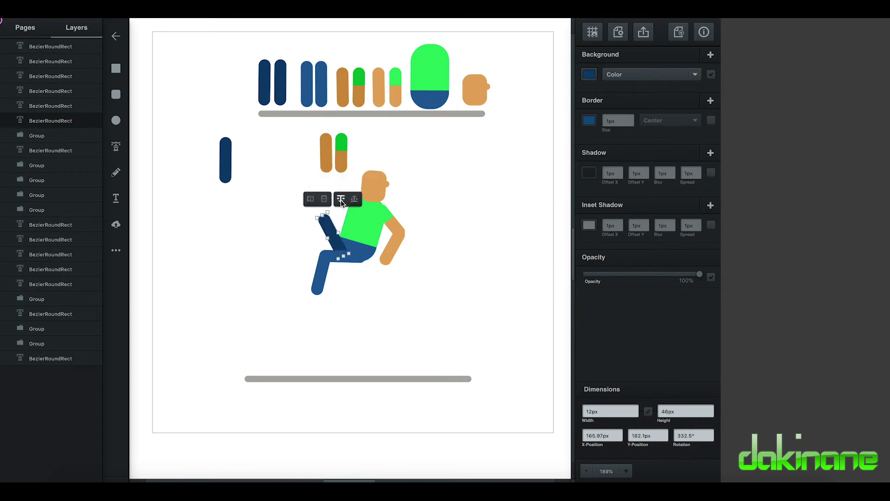
{"action": "left_click", "coordinate": [341, 200]}
{"action": "left_click", "coordinate": [341, 199]}
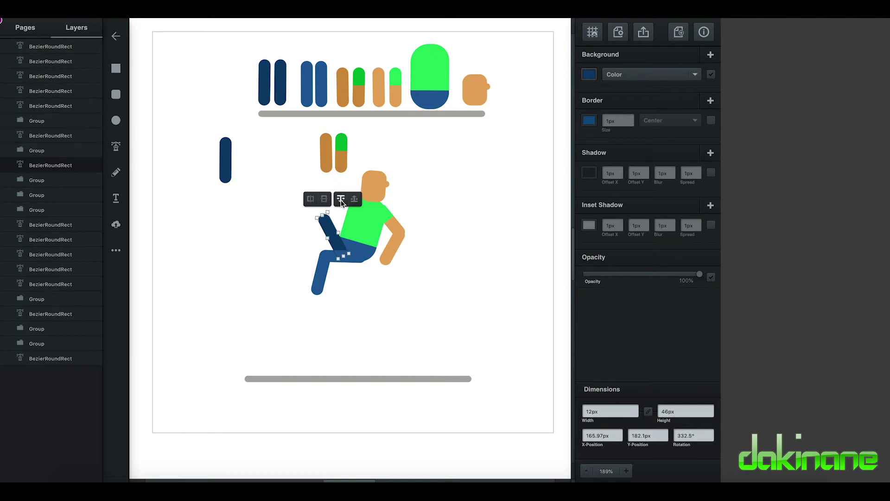
{"action": "left_click", "coordinate": [340, 199]}
{"action": "left_click", "coordinate": [341, 199]}
{"action": "left_click", "coordinate": [341, 199]}
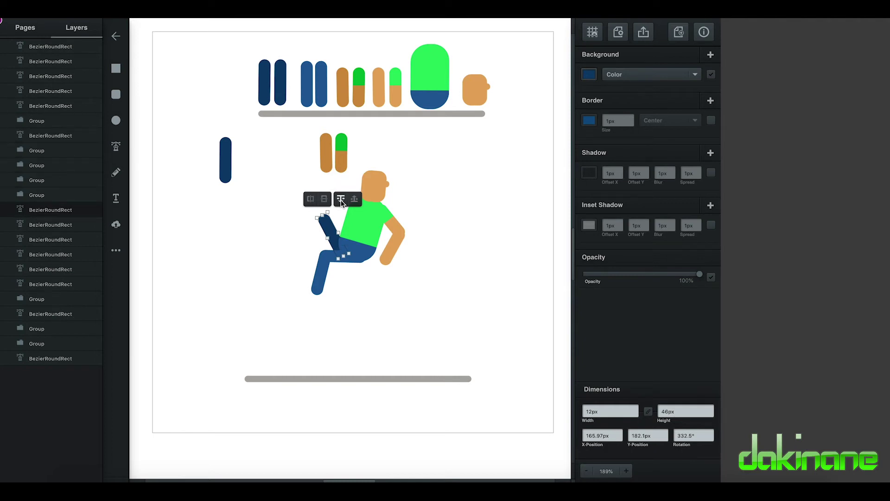
{"action": "left_click", "coordinate": [294, 214]}
Step: Bend the second dark blue leg up at the knee and set the green-sleeved arm at the far shoulder
{"action": "left_click_drag", "start_coordinate": [227, 173], "coordinate": [319, 235]}
{"action": "left_click", "coordinate": [331, 234]}
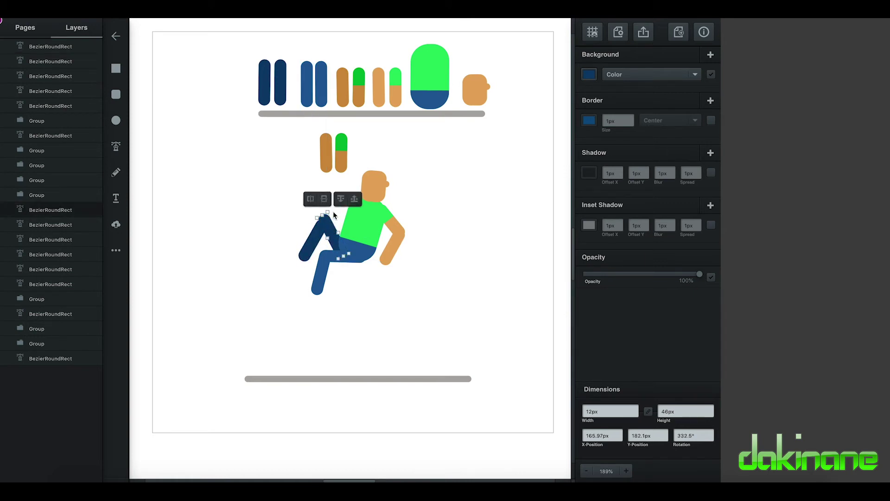
{"action": "left_click_drag", "start_coordinate": [331, 212], "coordinate": [312, 240]}
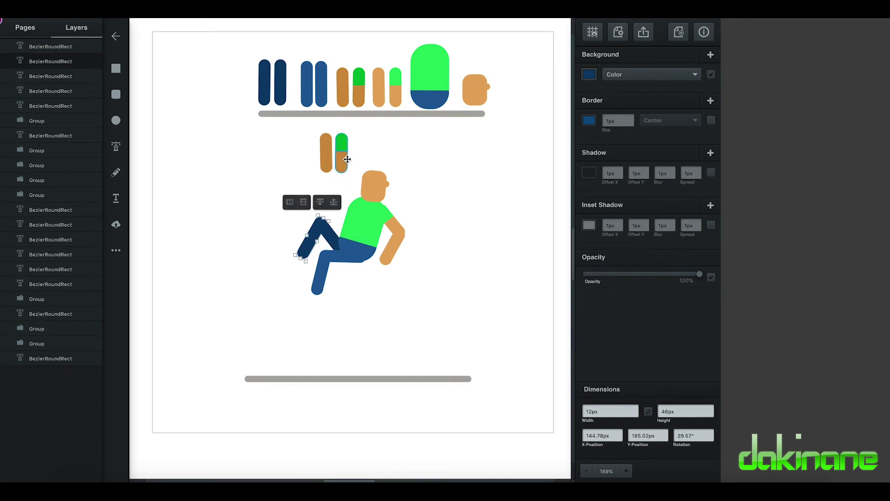
{"action": "left_click_drag", "start_coordinate": [340, 157], "coordinate": [349, 200]}
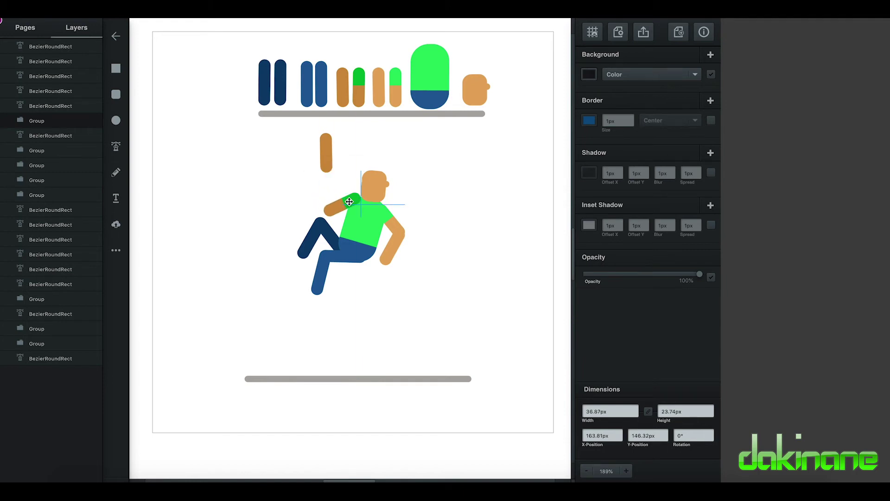
Step: Tuck the upper arm behind the torso and align it at the shoulder
{"action": "left_click_drag", "start_coordinate": [349, 201], "coordinate": [349, 201]}
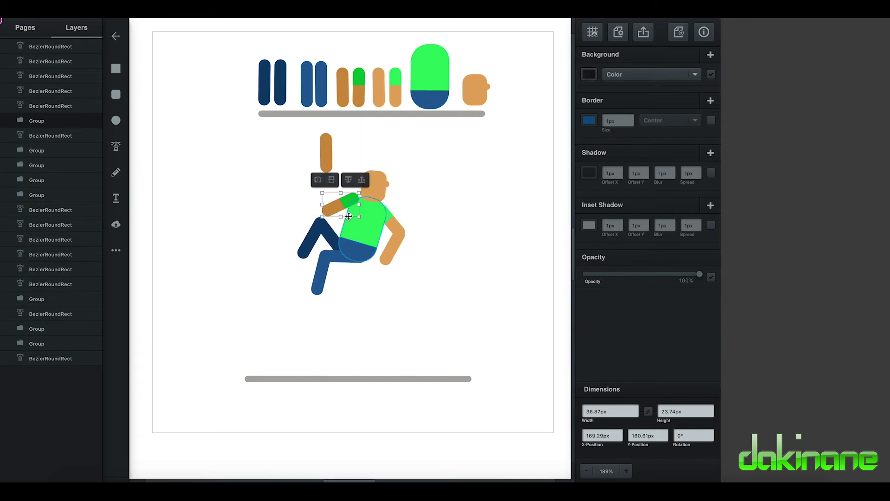
{"action": "left_click", "coordinate": [348, 180]}
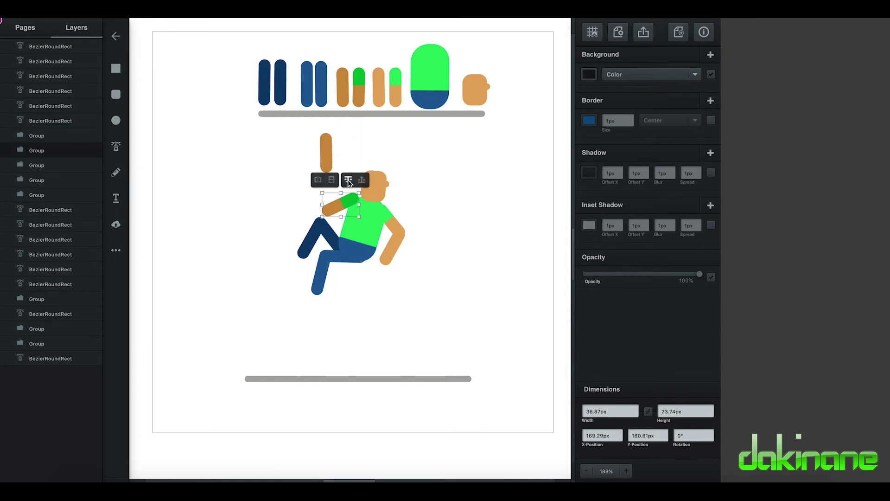
{"action": "left_click_drag", "start_coordinate": [350, 199], "coordinate": [351, 202]}
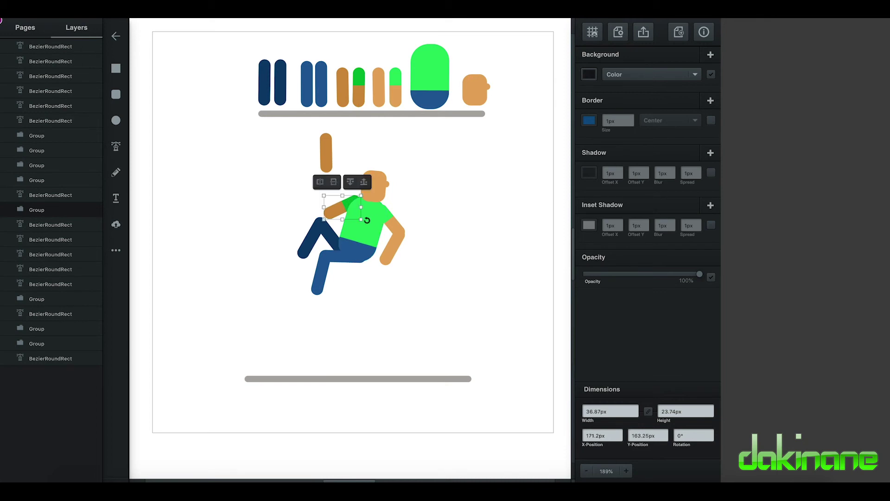
{"action": "key", "text": "Escape"}
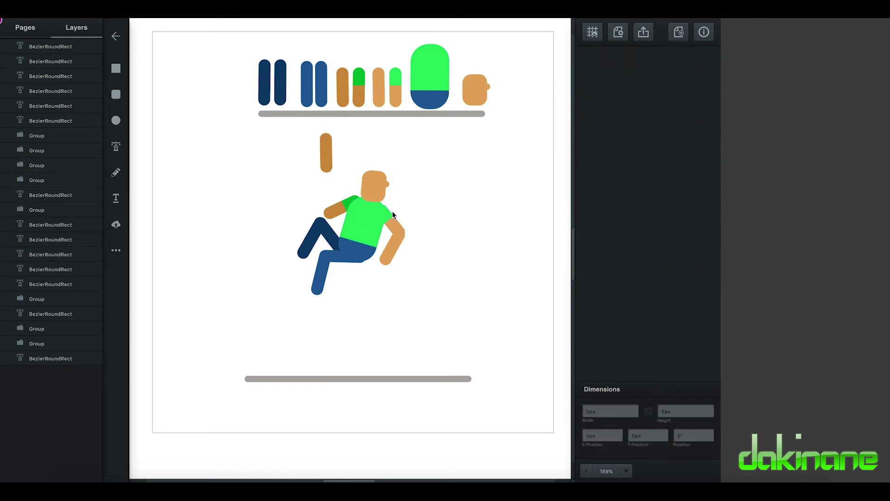
Step: Tilt the torso and the head slightly
{"action": "left_click", "coordinate": [371, 242]}
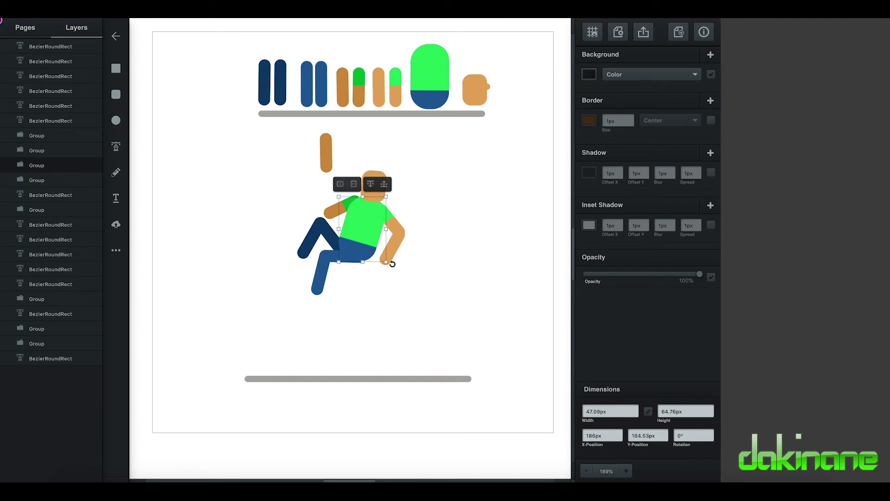
{"action": "left_click_drag", "start_coordinate": [393, 266], "coordinate": [390, 257]}
{"action": "left_click_drag", "start_coordinate": [365, 221], "coordinate": [365, 223]}
{"action": "left_click", "coordinate": [403, 190]}
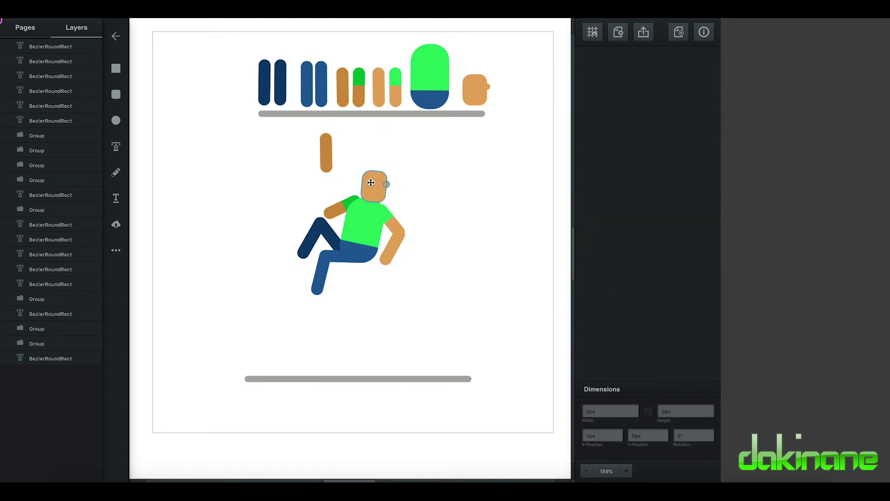
{"action": "left_click", "coordinate": [373, 184]}
{"action": "left_click_drag", "start_coordinate": [393, 171], "coordinate": [372, 186]}
Step: Rest the orange forearm across the raised knee, rotated 140.23°, in front of the other parts
{"action": "left_click_drag", "start_coordinate": [326, 160], "coordinate": [335, 227]}
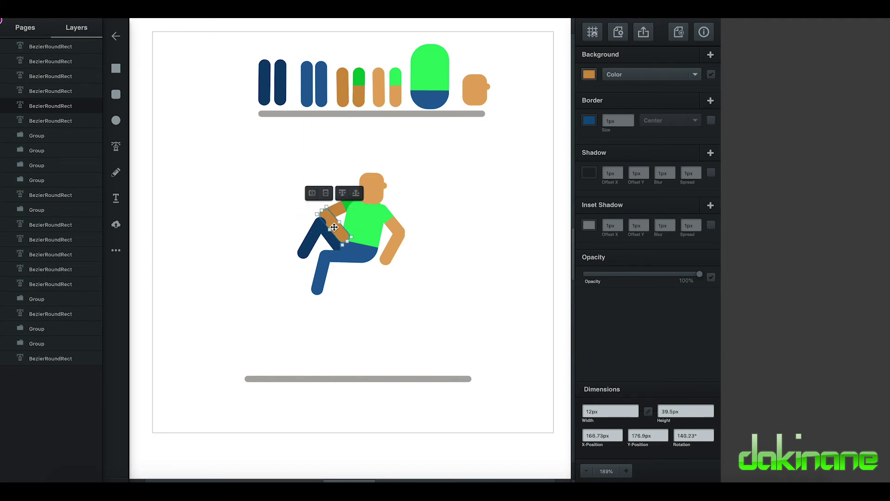
{"action": "left_click", "coordinate": [342, 193]}
{"action": "left_click", "coordinate": [356, 194]}
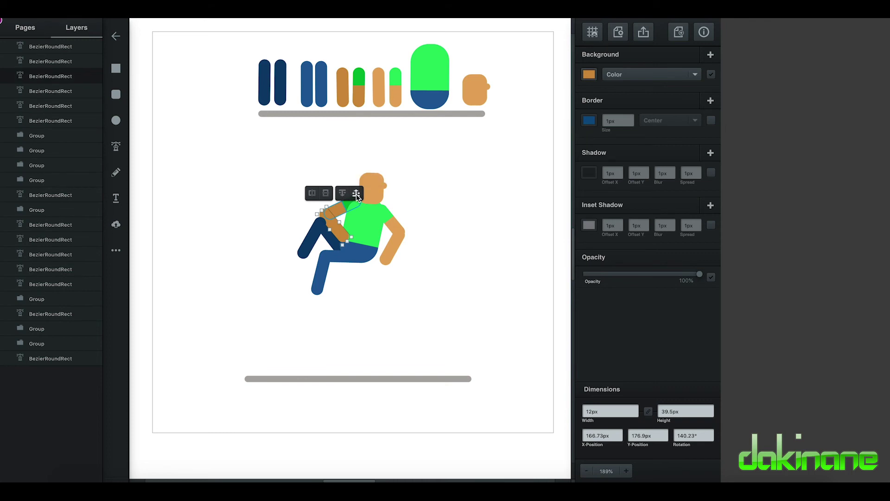
{"action": "left_click", "coordinate": [356, 193]}
{"action": "left_click", "coordinate": [356, 194]}
{"action": "left_click", "coordinate": [305, 173]}
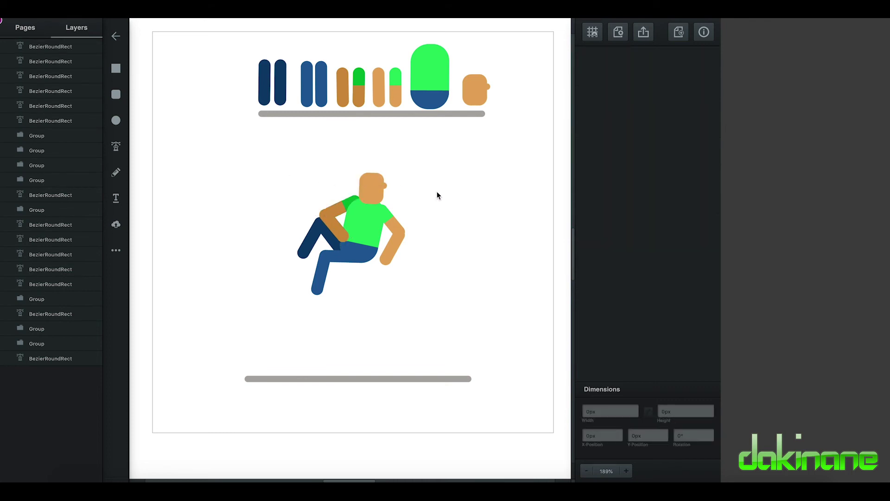
Step: Shorten the grey ground bar to 165.47px and move it up under the figure as a seat
{"action": "left_click", "coordinate": [357, 378]}
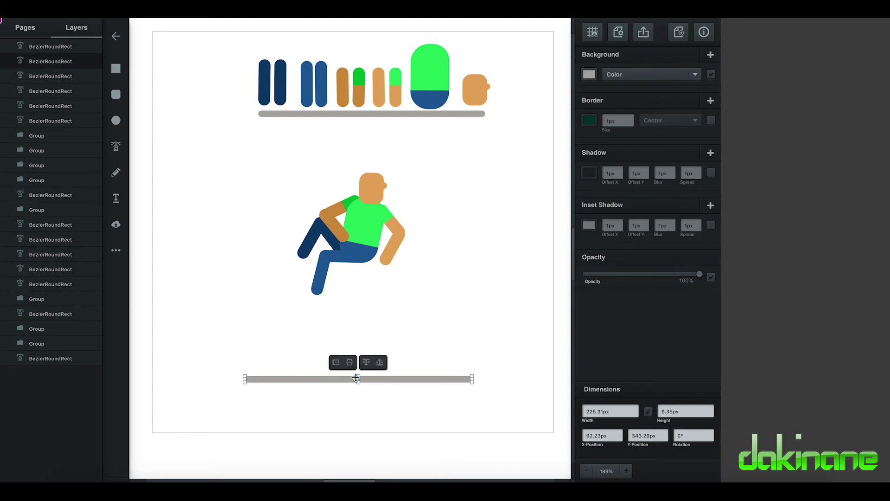
{"action": "left_click_drag", "start_coordinate": [248, 380], "coordinate": [305, 380]}
{"action": "left_click_drag", "start_coordinate": [370, 379], "coordinate": [395, 264]}
{"action": "left_click", "coordinate": [385, 306]}
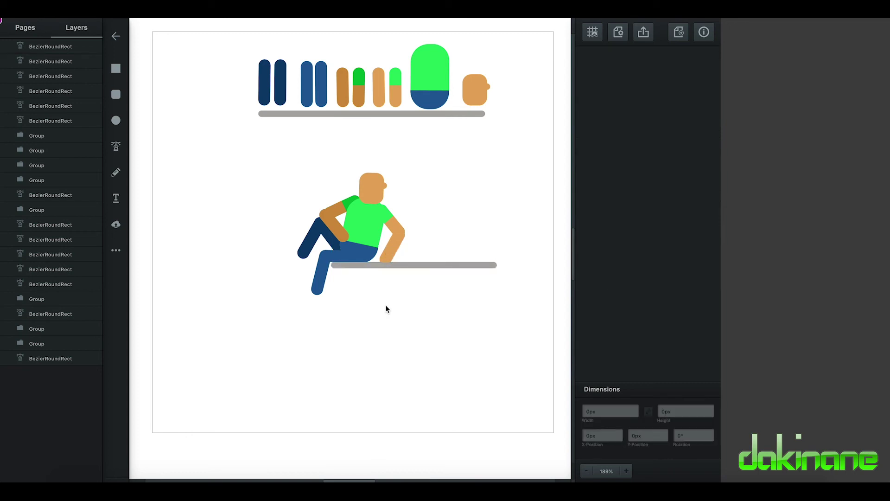